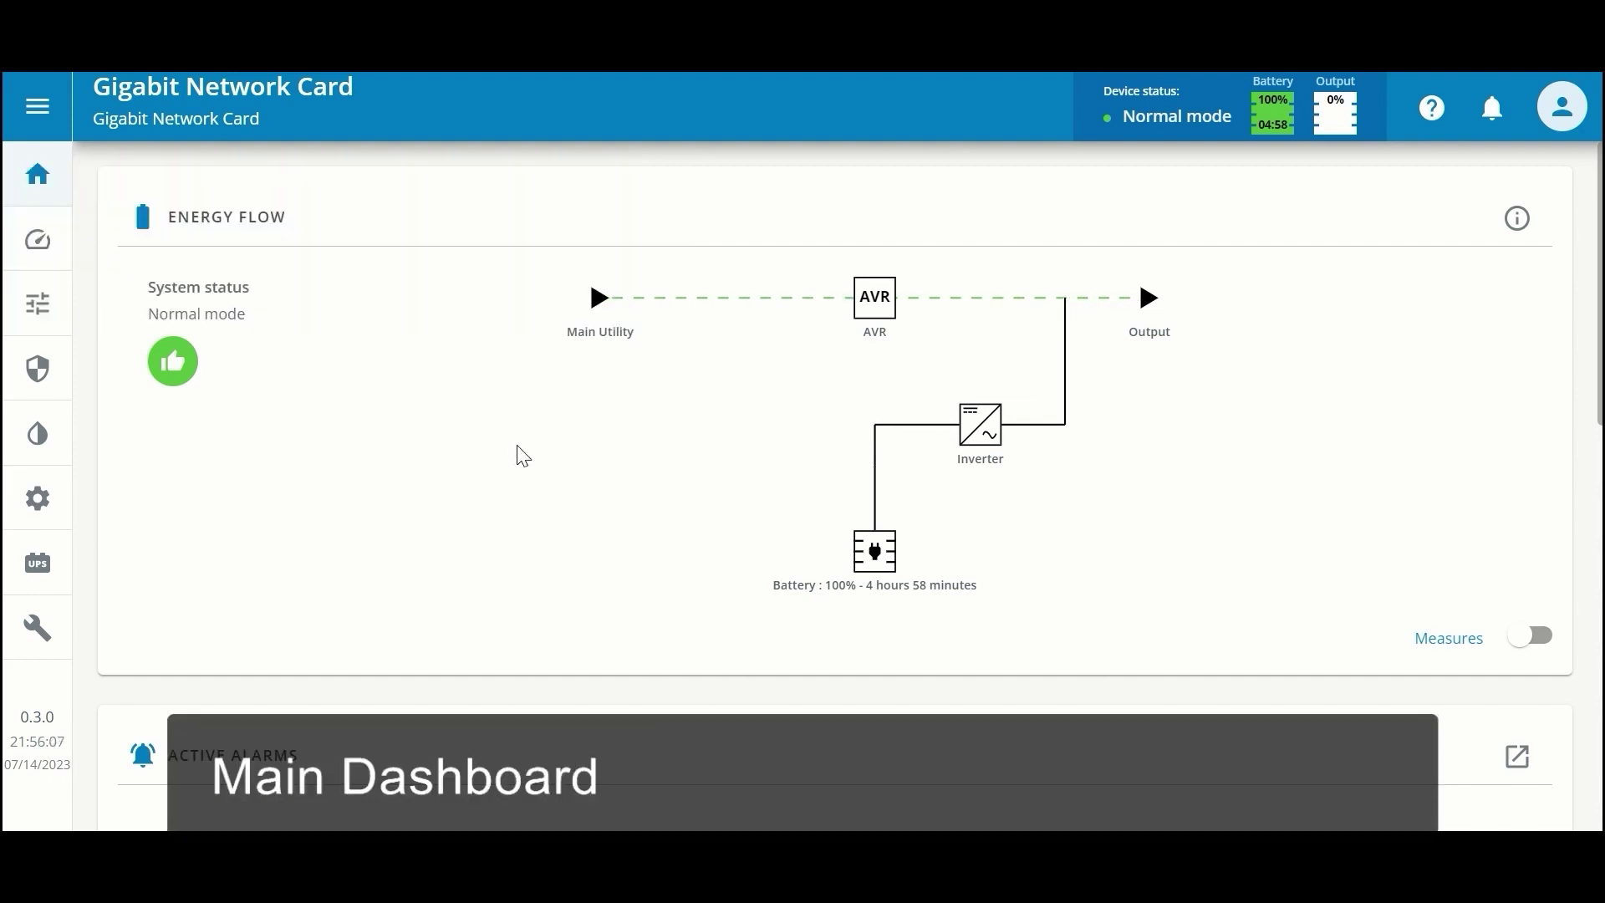
# Step: Open the device Settings page and return to its General tab from the scrolled tab bar
pyautogui.click(35, 111)
pyautogui.click(36, 108)
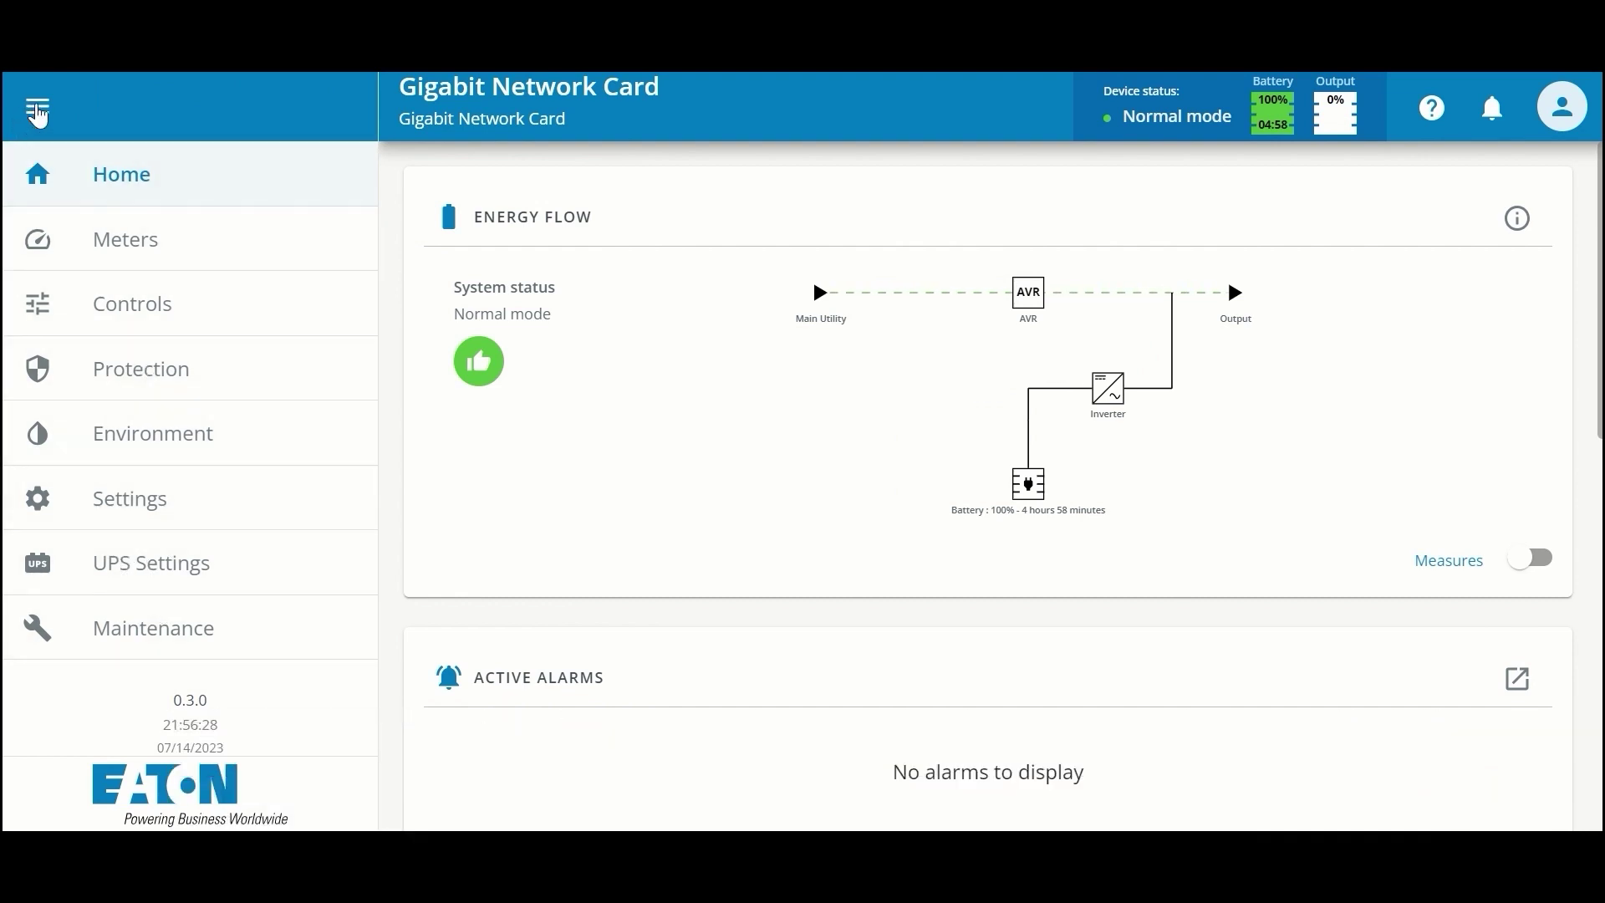
pyautogui.click(39, 505)
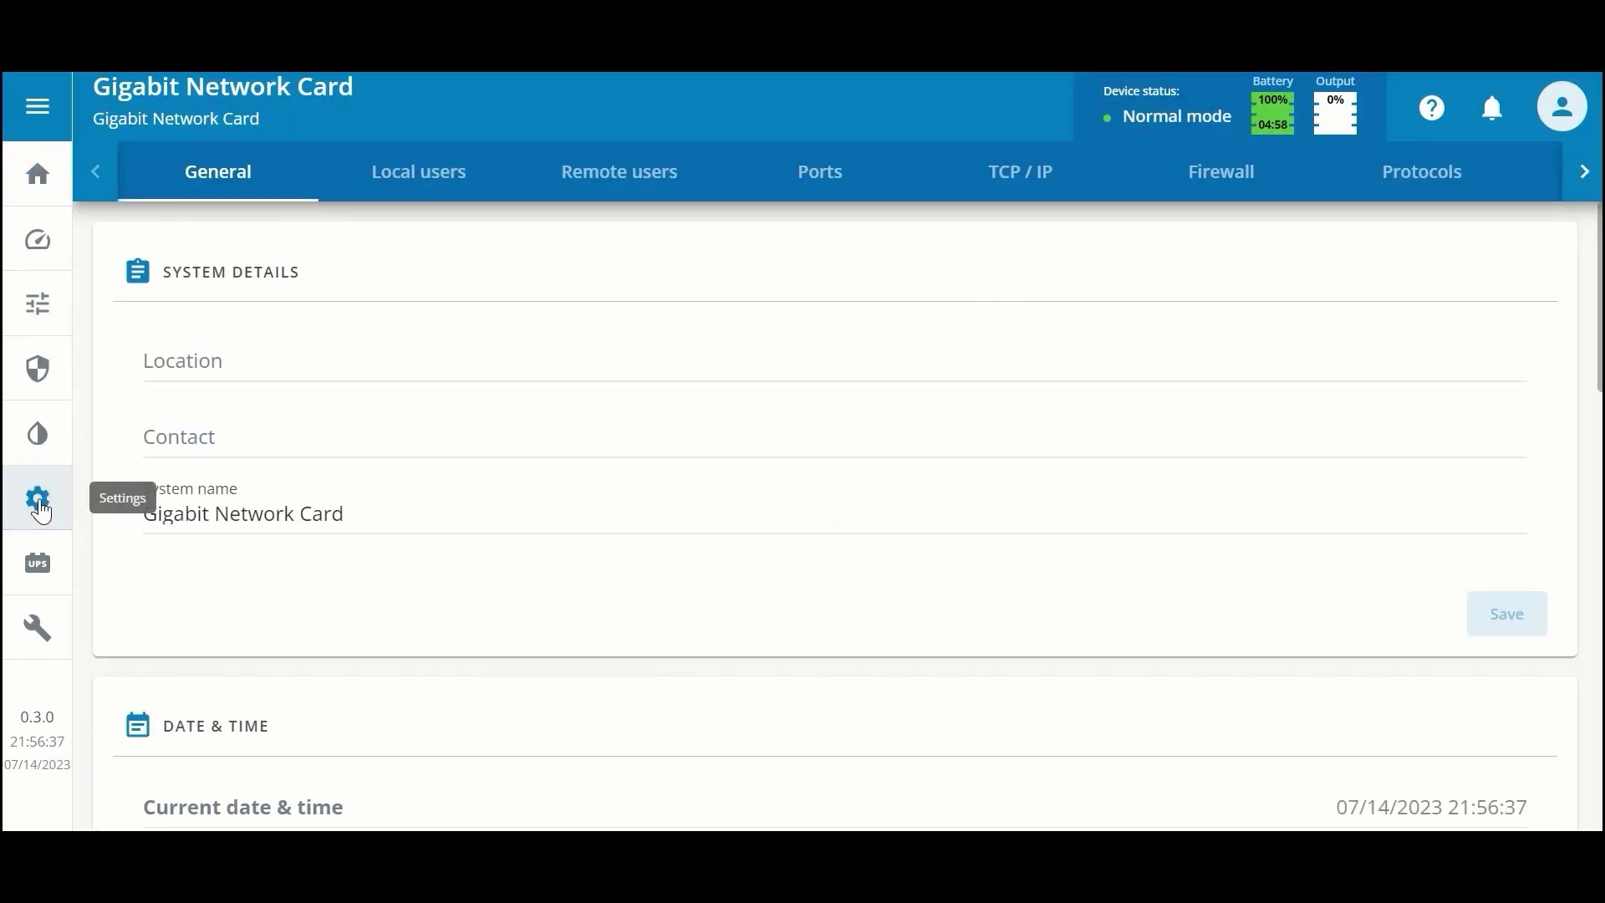
pyautogui.click(1579, 184)
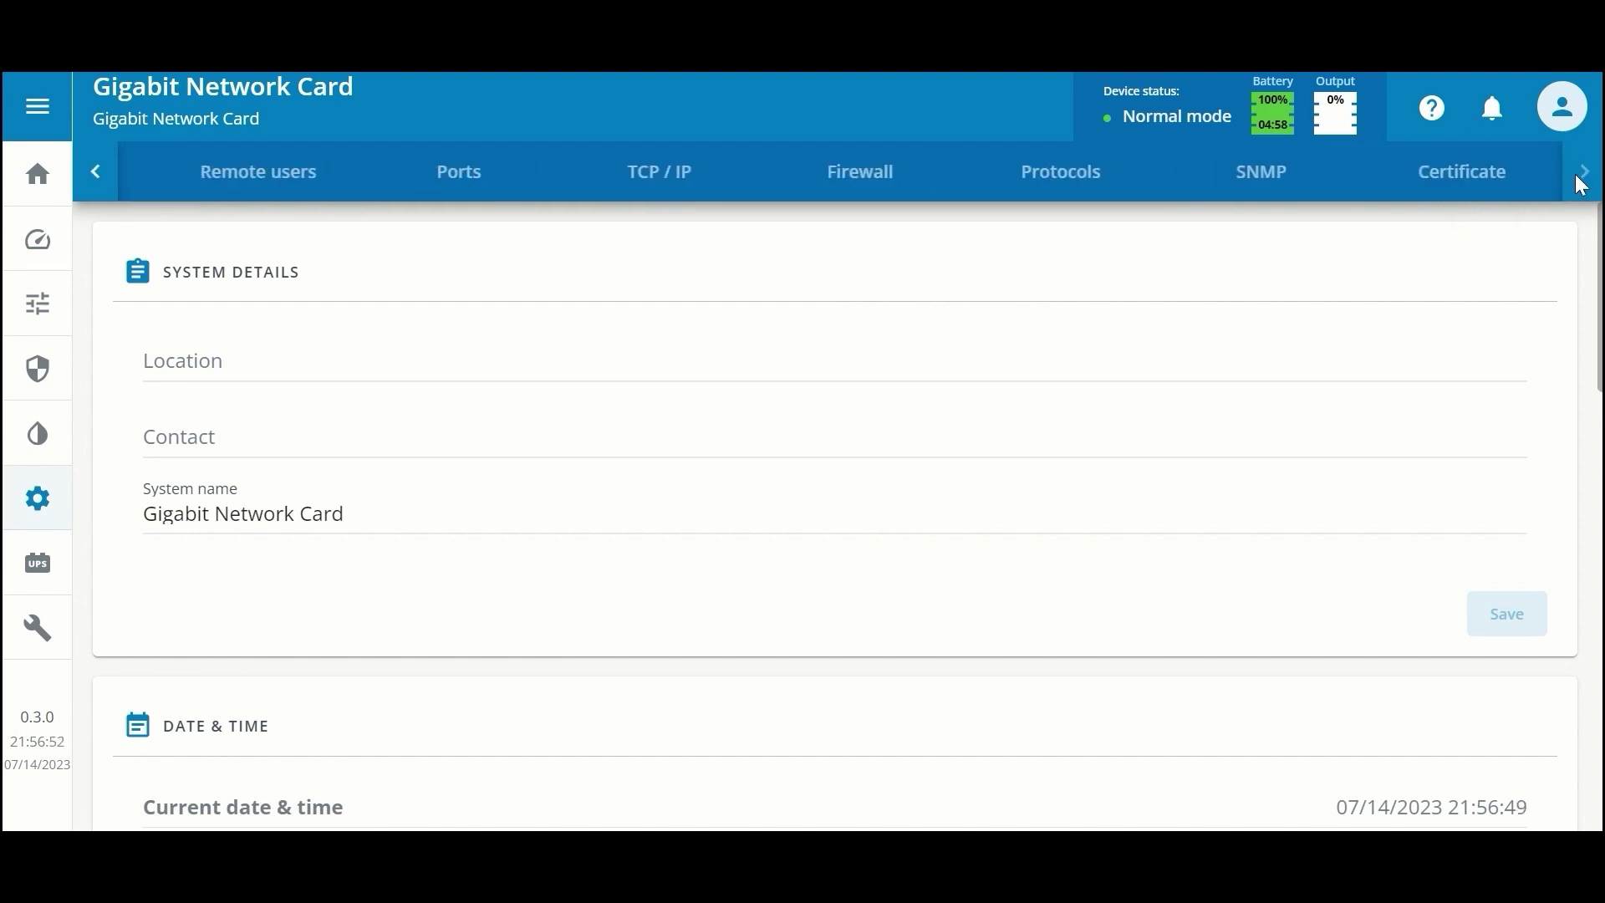
pyautogui.click(99, 174)
# Step: Enter Location 'Here' and Contact 'Me', rename the system to 'My UPS', and save
pyautogui.click(283, 362)
pyautogui.write('Here')
pyautogui.click(276, 442)
pyautogui.write('Me')
pyautogui.click(362, 519)
pyautogui.press('BackSpace')
pyautogui.press('BackSpace')
pyautogui.press('BackSpace')
pyautogui.press('BackSpace')
pyautogui.press('BackSpace')
pyautogui.press('BackSpace')
pyautogui.press('BackSpace')
pyautogui.press('BackSpace')
pyautogui.press('BackSpace')
pyautogui.press('BackSpace')
pyautogui.press('BackSpace')
pyautogui.press('BackSpace')
pyautogui.press('BackSpace')
pyautogui.press('BackSpace')
pyautogui.press('BackSpace')
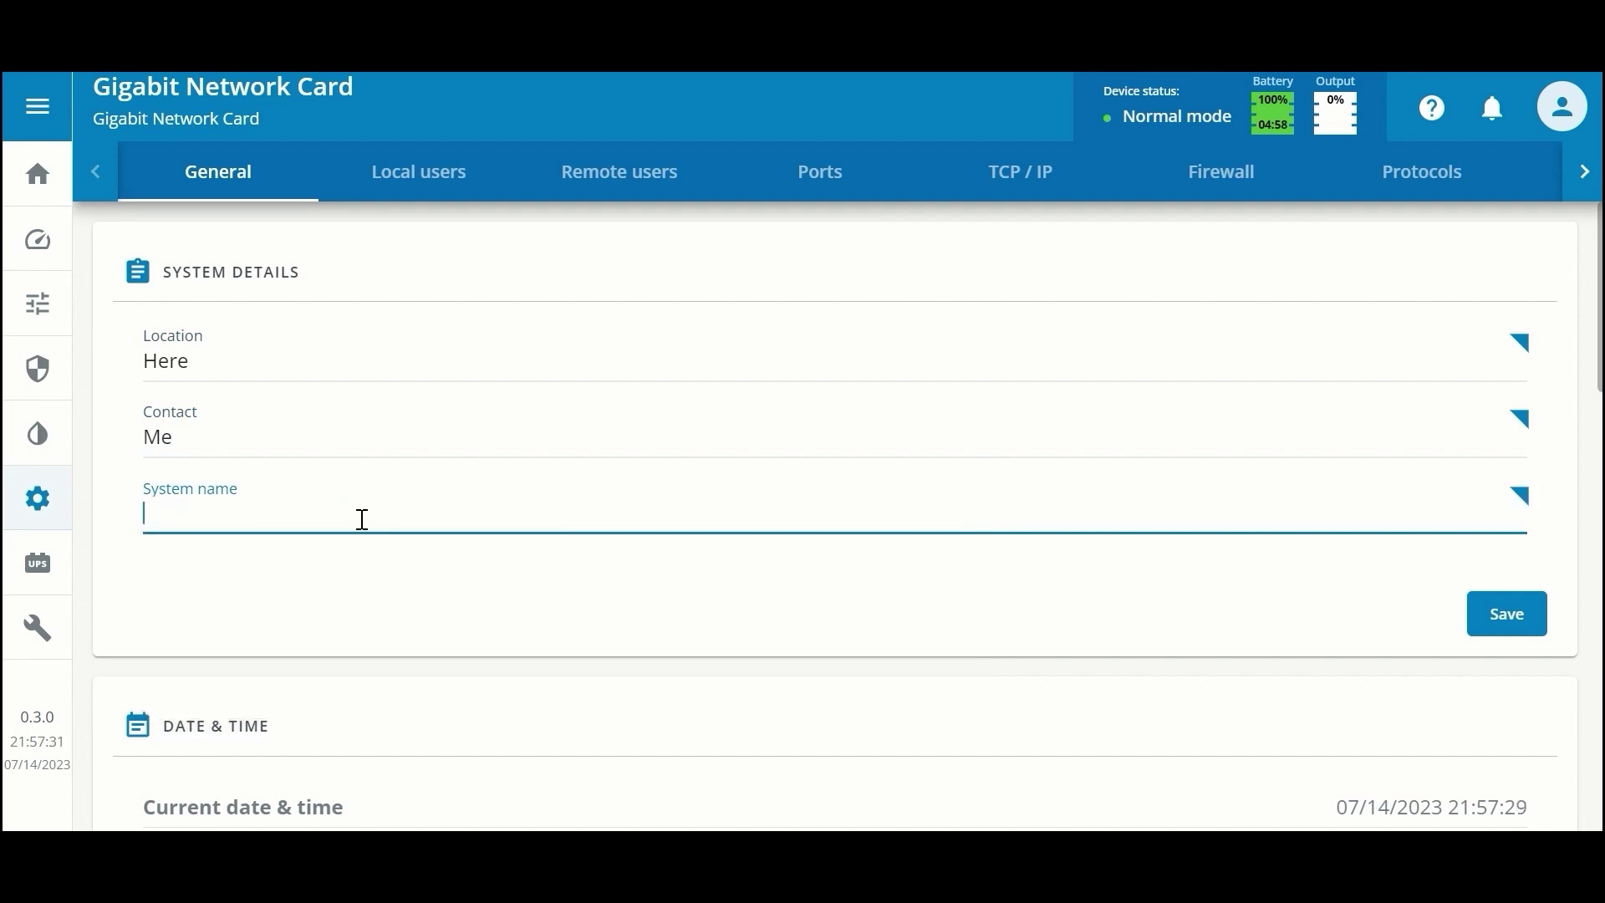
pyautogui.write('My UPS')
pyautogui.click(1497, 623)
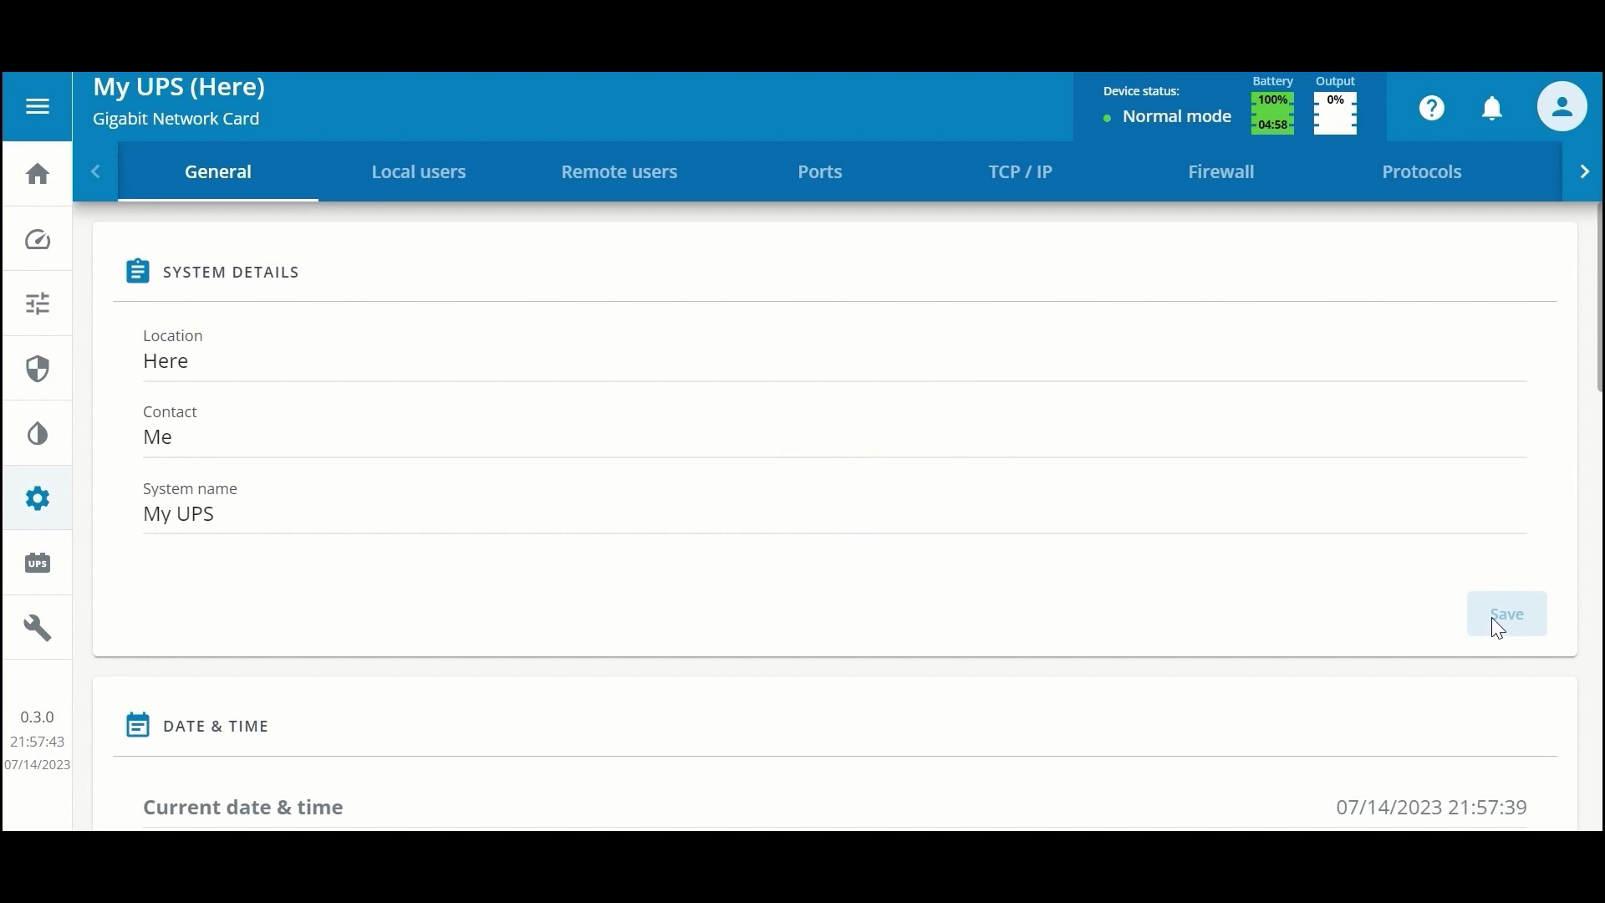
# Step: Scroll down to the Date & Time card and open it for editing
pyautogui.scroll(-1, 1601, 386)
pyautogui.scroll(-5, 1599, 447)
pyautogui.moveTo(1600, 452); pyautogui.dragTo(1600, 389)
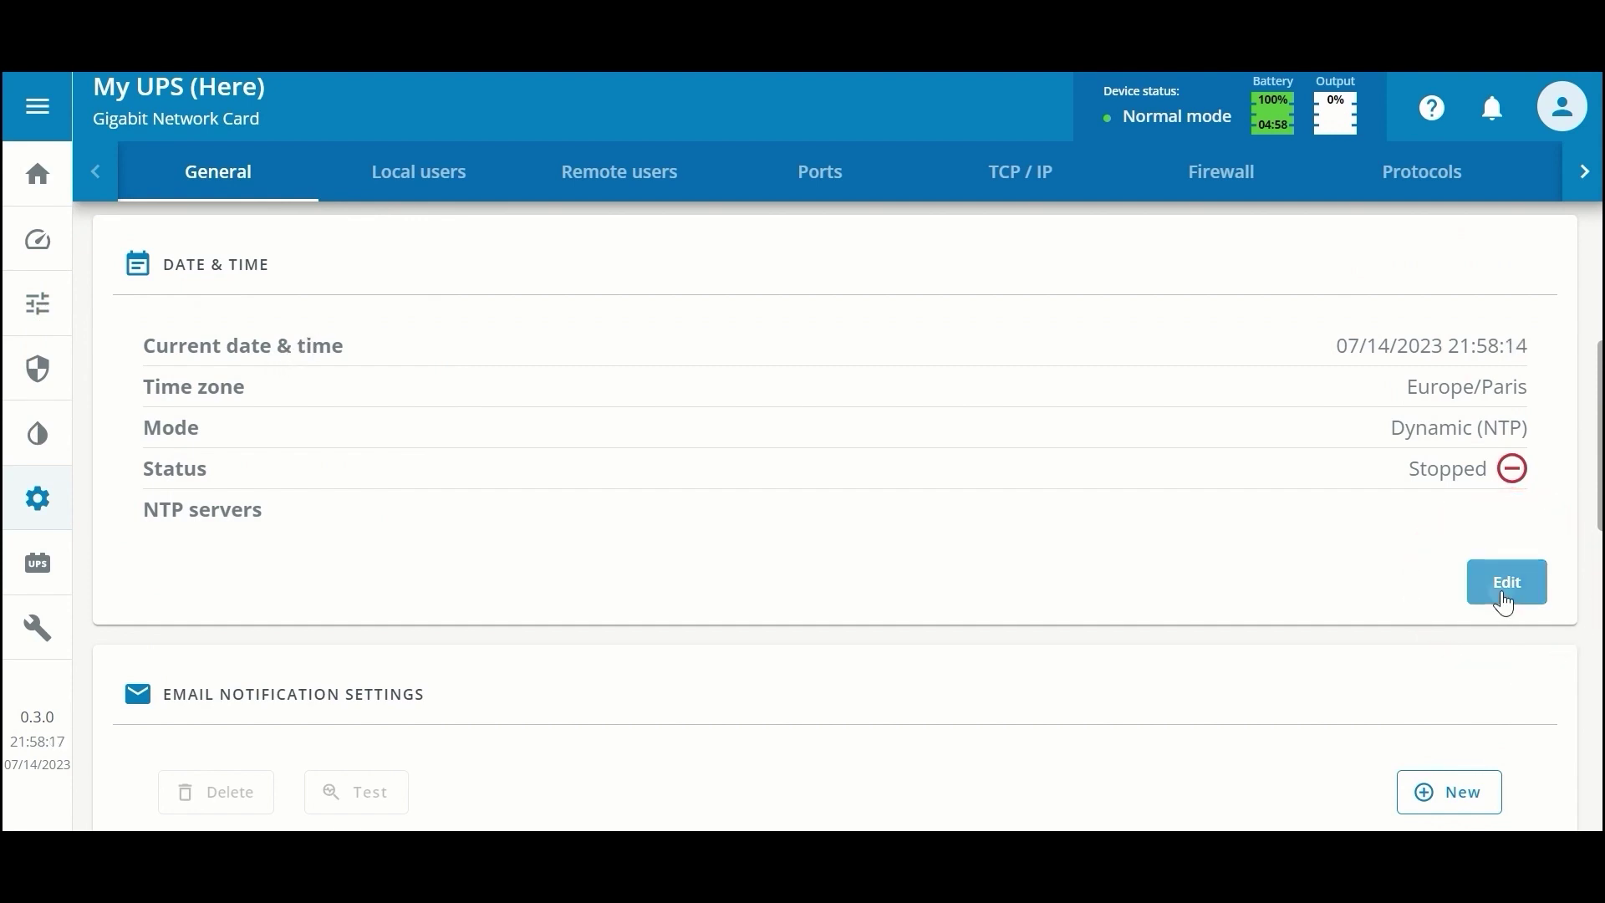
pyautogui.click(1505, 602)
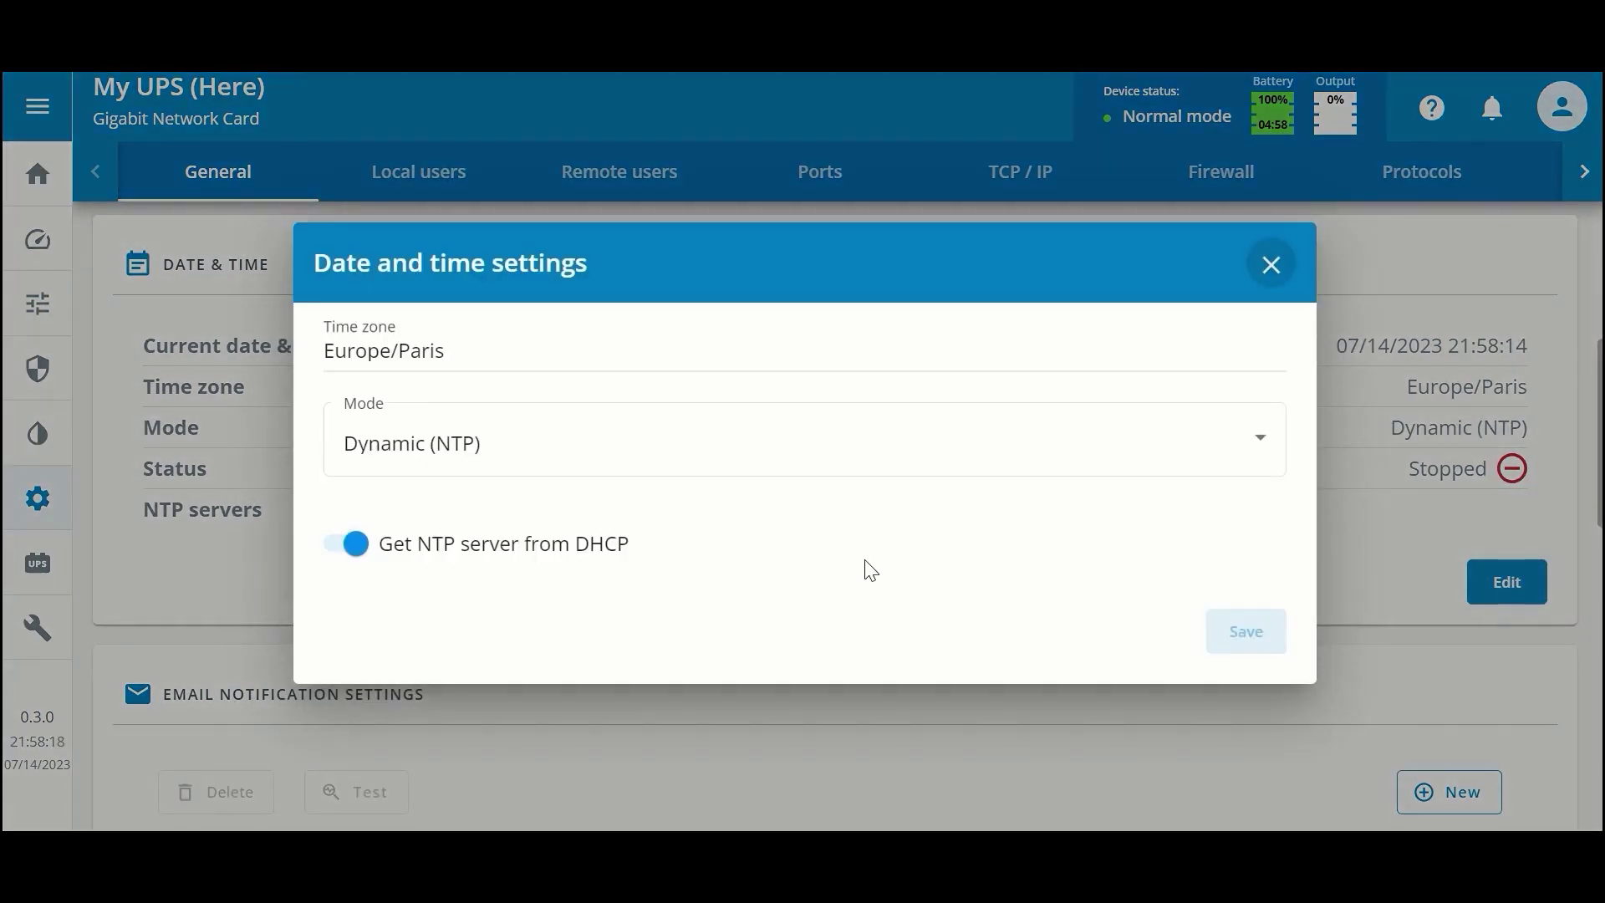
# Step: Search 'America/Ne' in the Time zone field and choose America/New_York
pyautogui.click(478, 340)
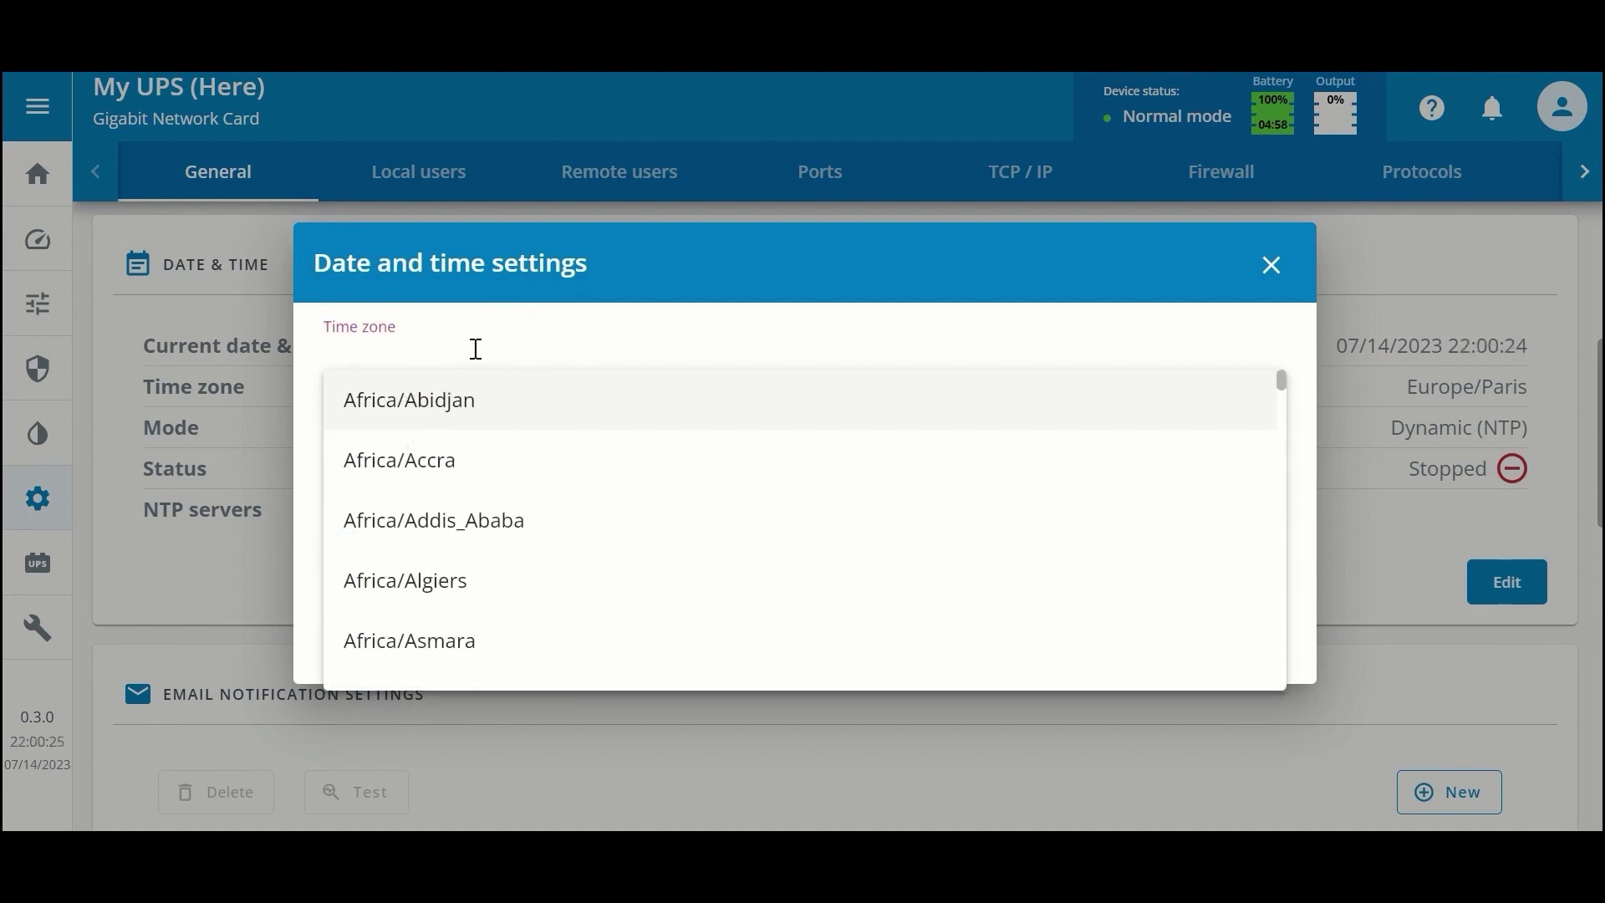
pyautogui.write('US')
pyautogui.press('BackSpace')
pyautogui.press('BackSpace')
pyautogui.write('Americ')
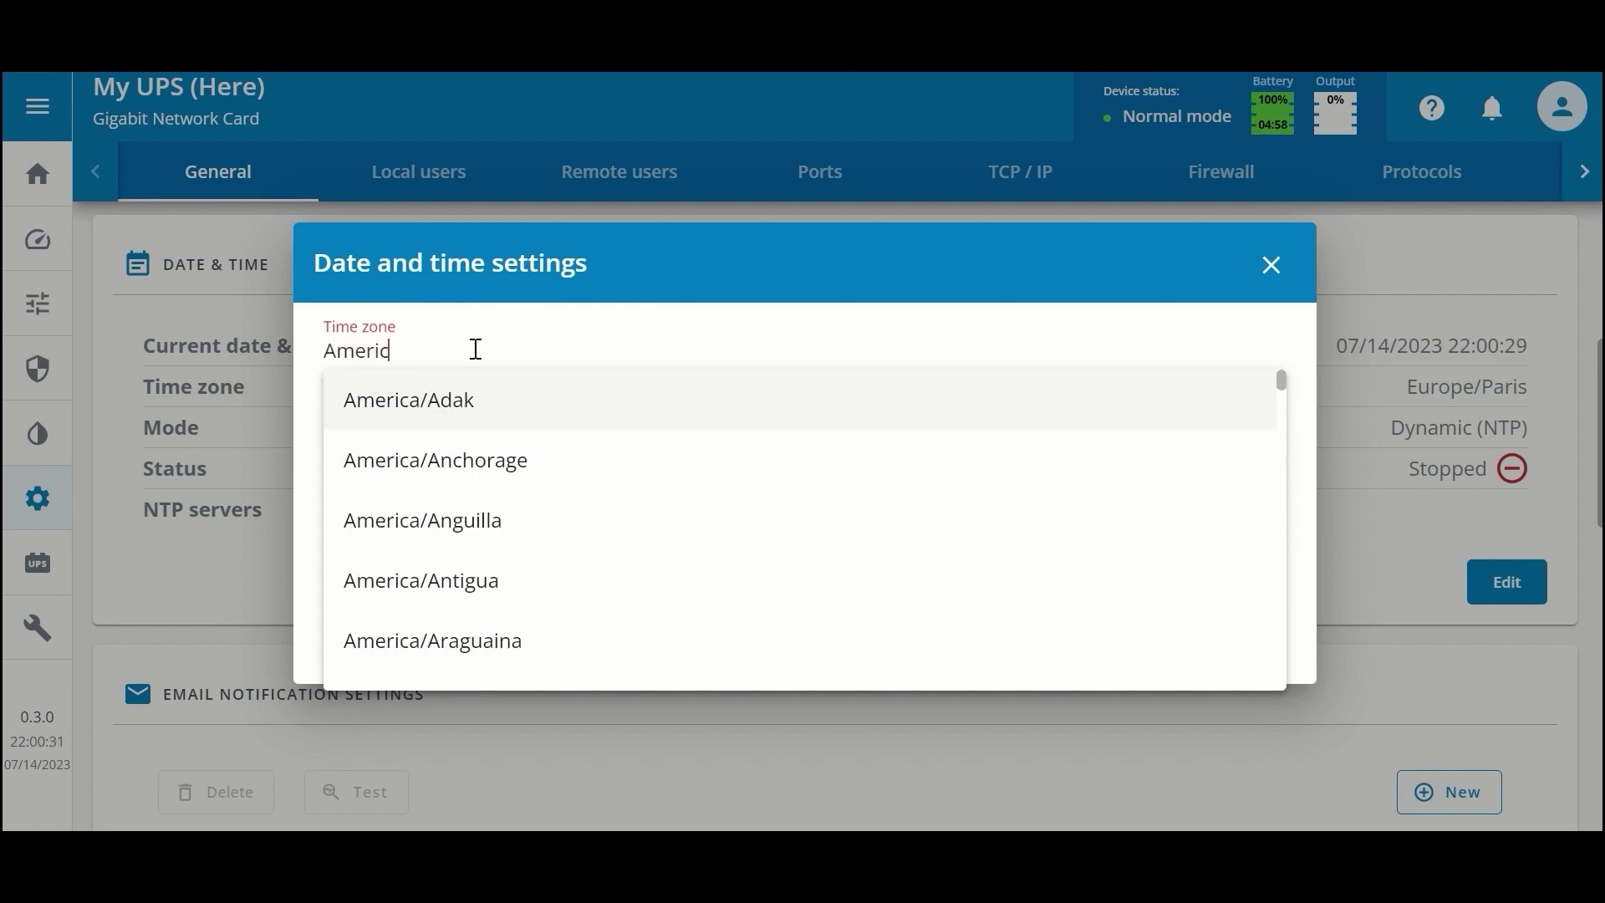
pyautogui.write('a/N')
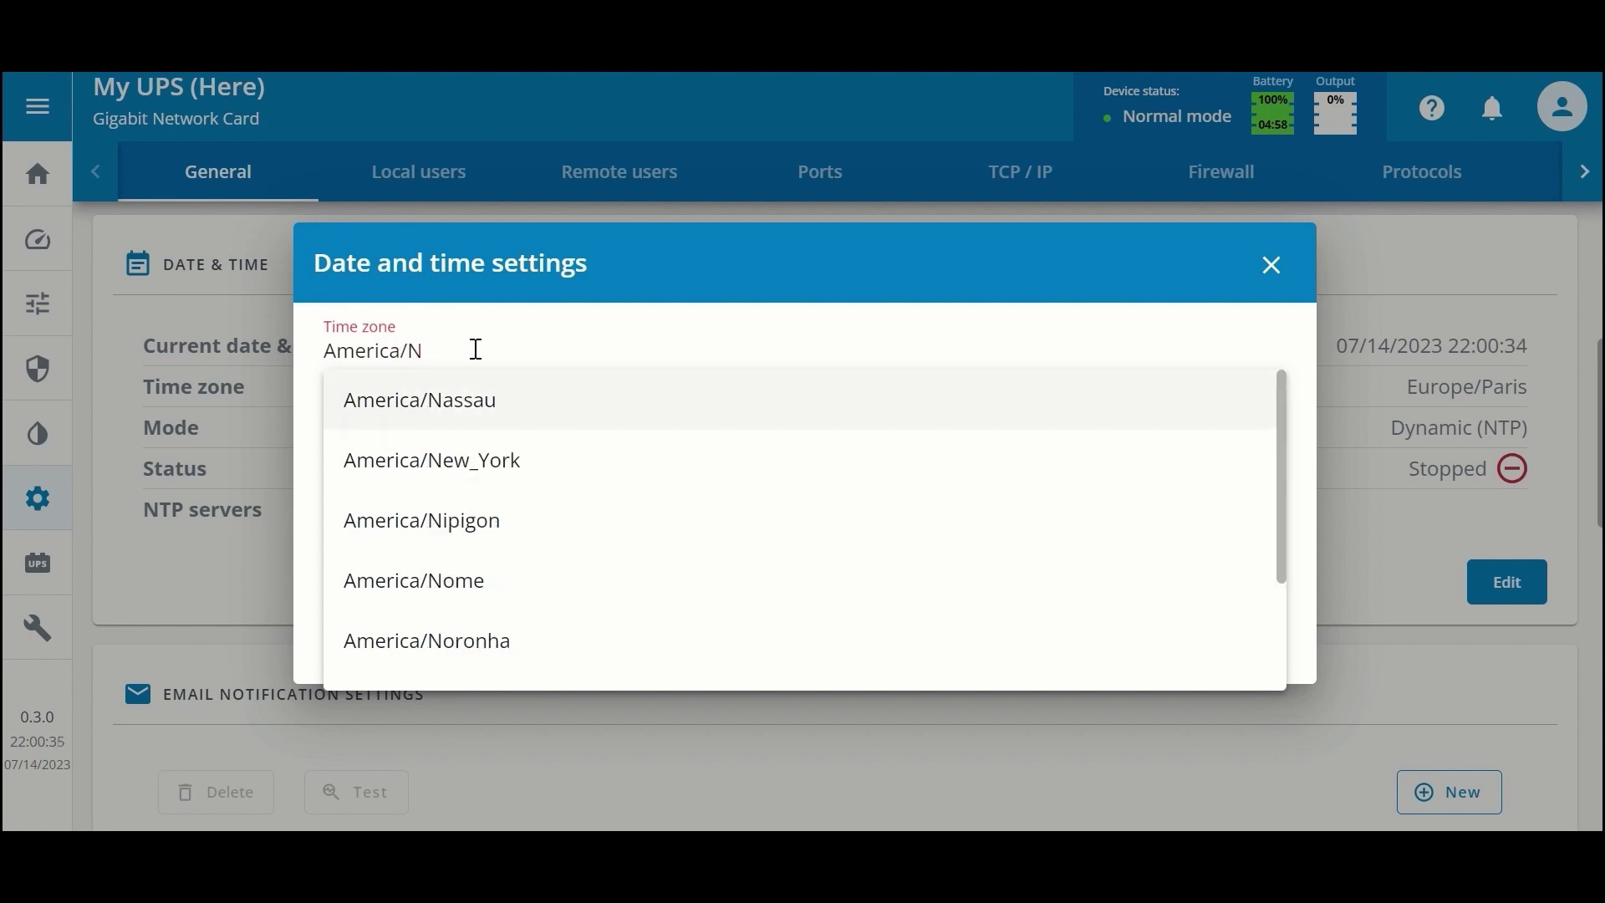
pyautogui.write('e')
pyautogui.click(484, 402)
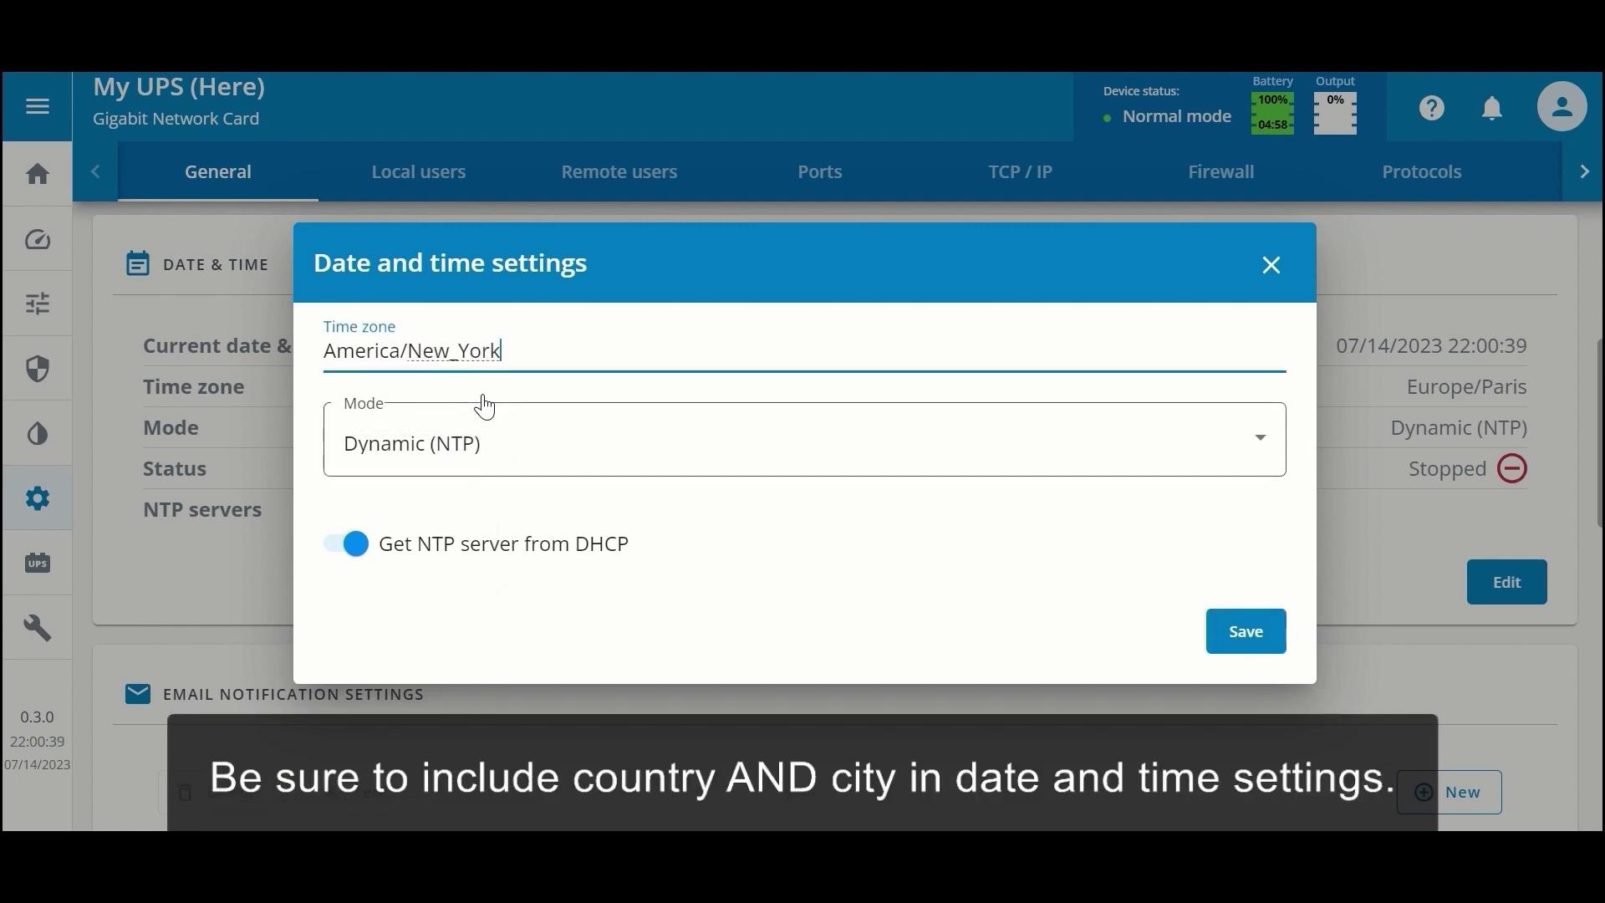
pyautogui.click(1268, 448)
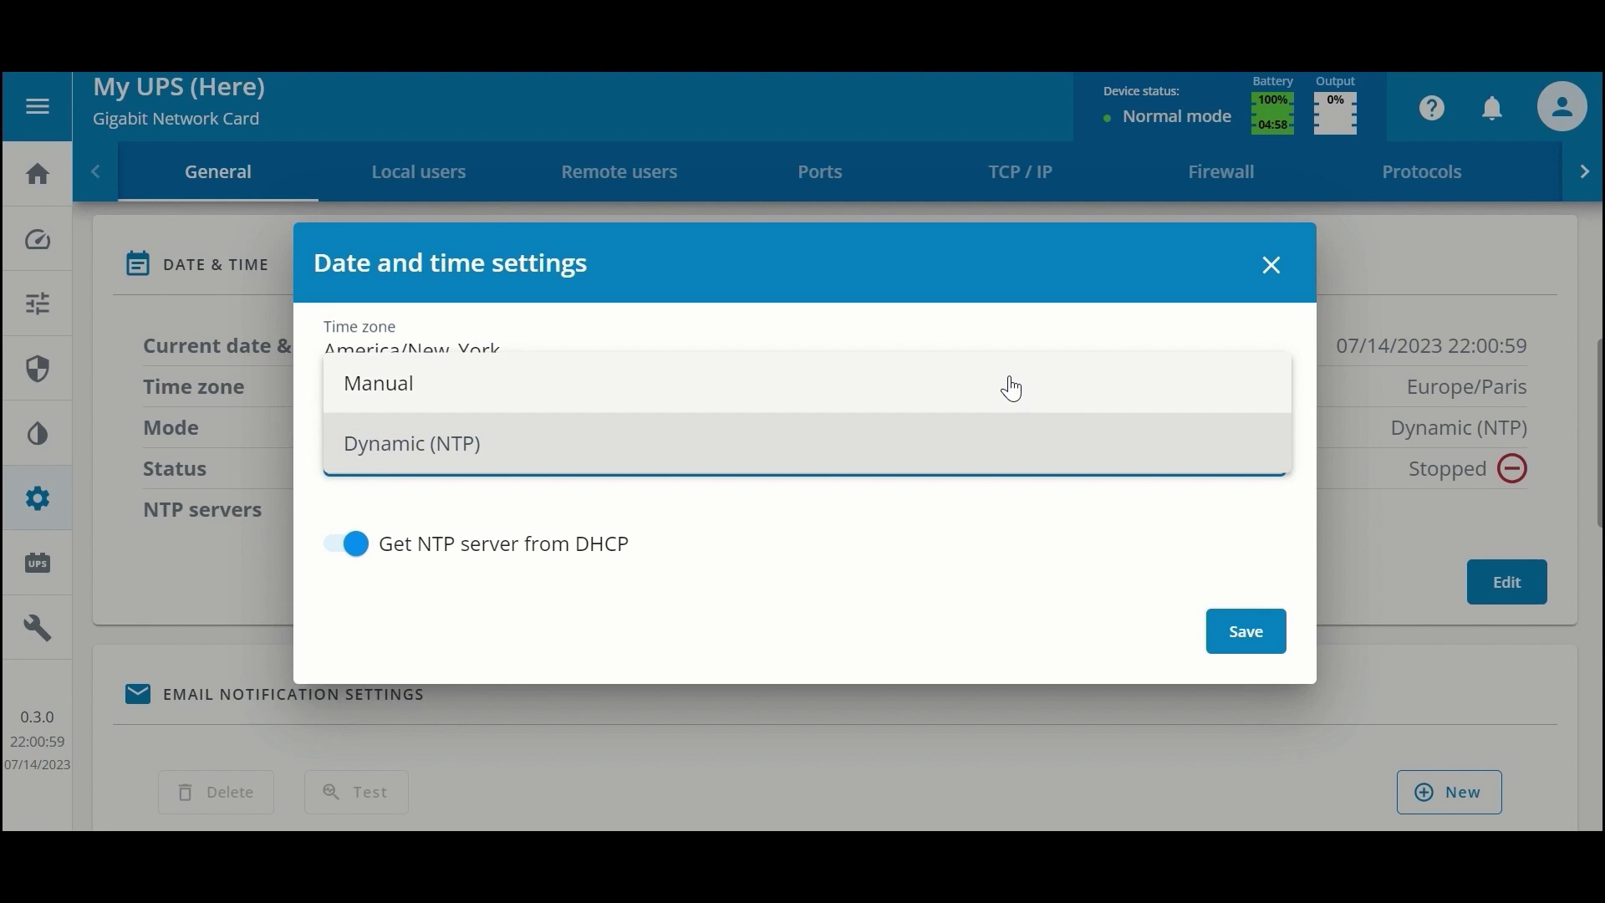
# Step: Switch the time mode to Manual, then back to Dynamic (NTP)
pyautogui.click(1012, 386)
pyautogui.click(1261, 446)
pyautogui.click(680, 499)
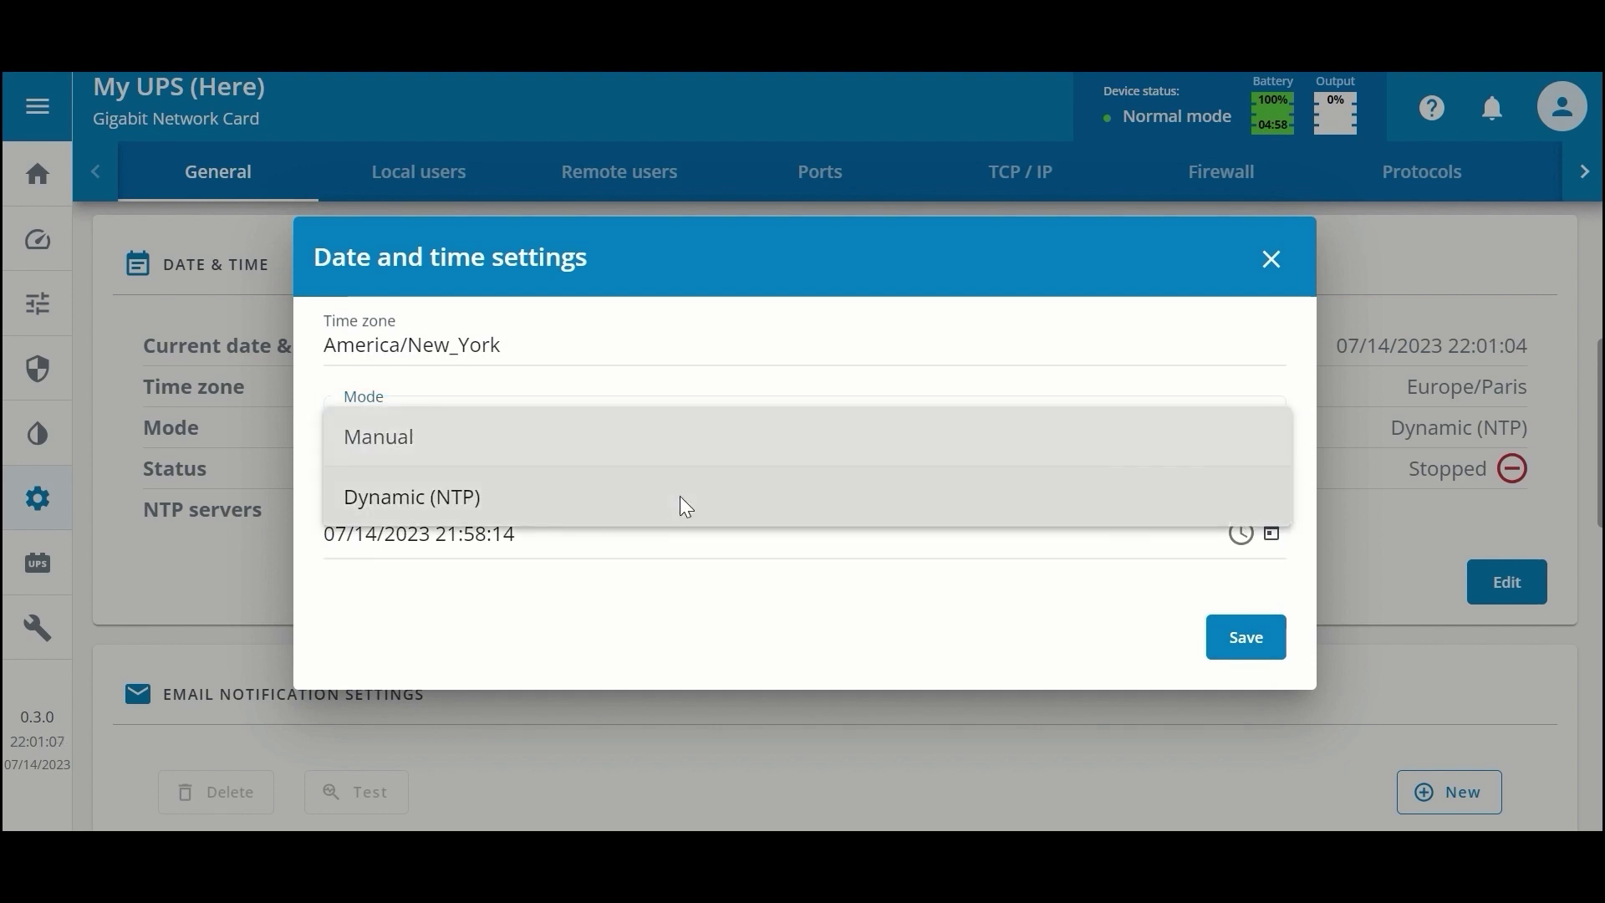
# Step: Turn off Get NTP server from DHCP, then add and remove a second NTP server
pyautogui.click(350, 552)
pyautogui.click(409, 545)
pyautogui.click(702, 604)
pyautogui.click(354, 629)
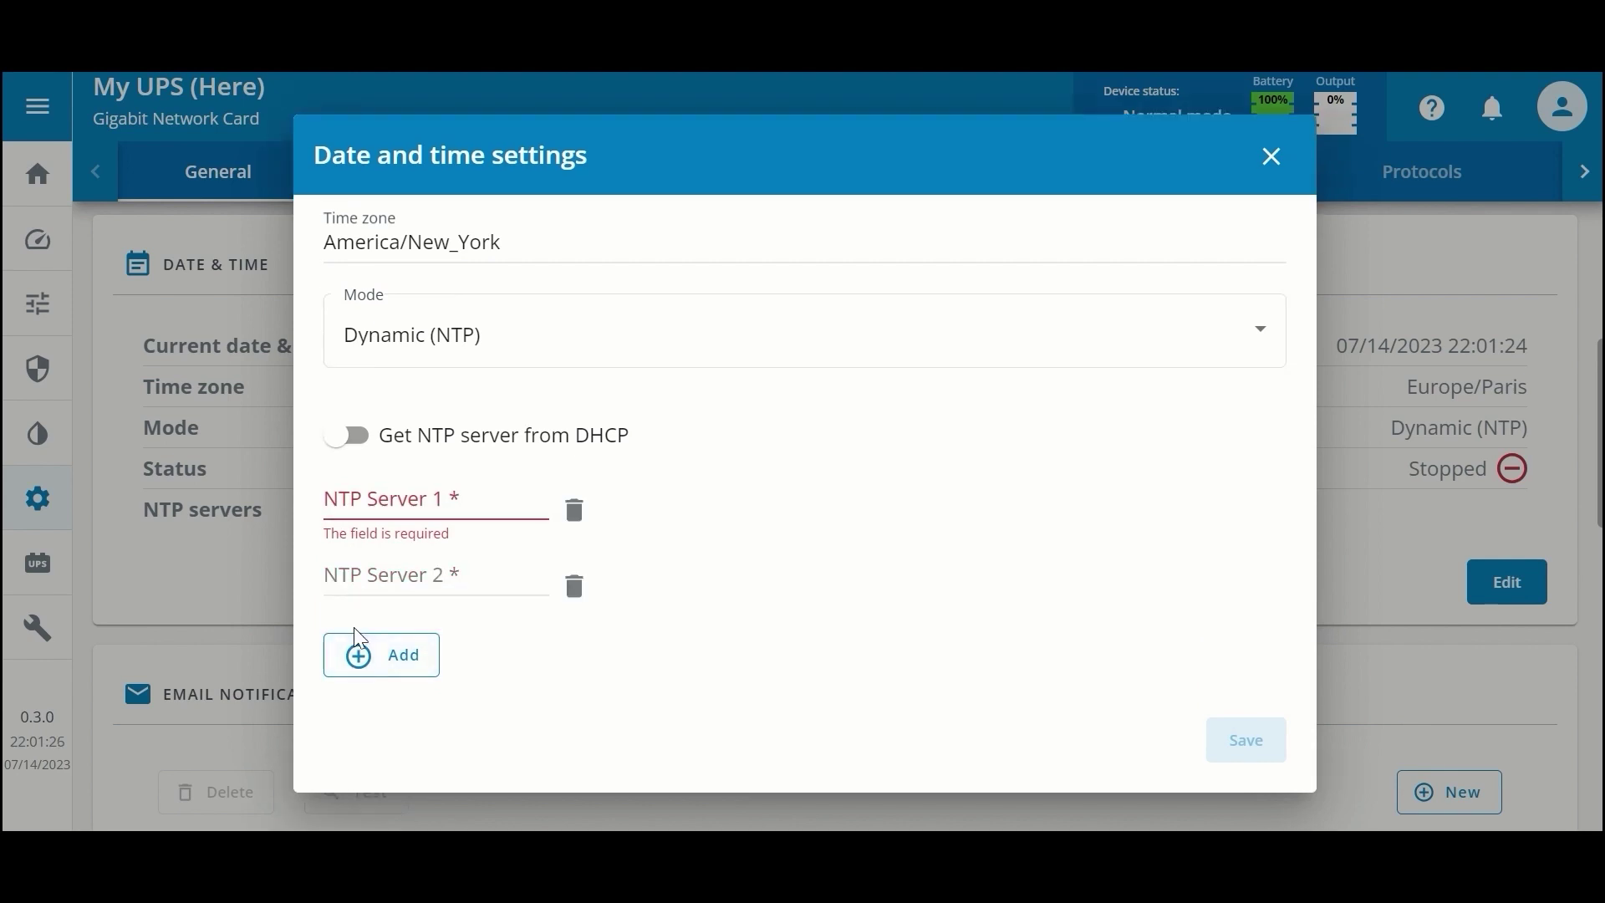
pyautogui.click(576, 588)
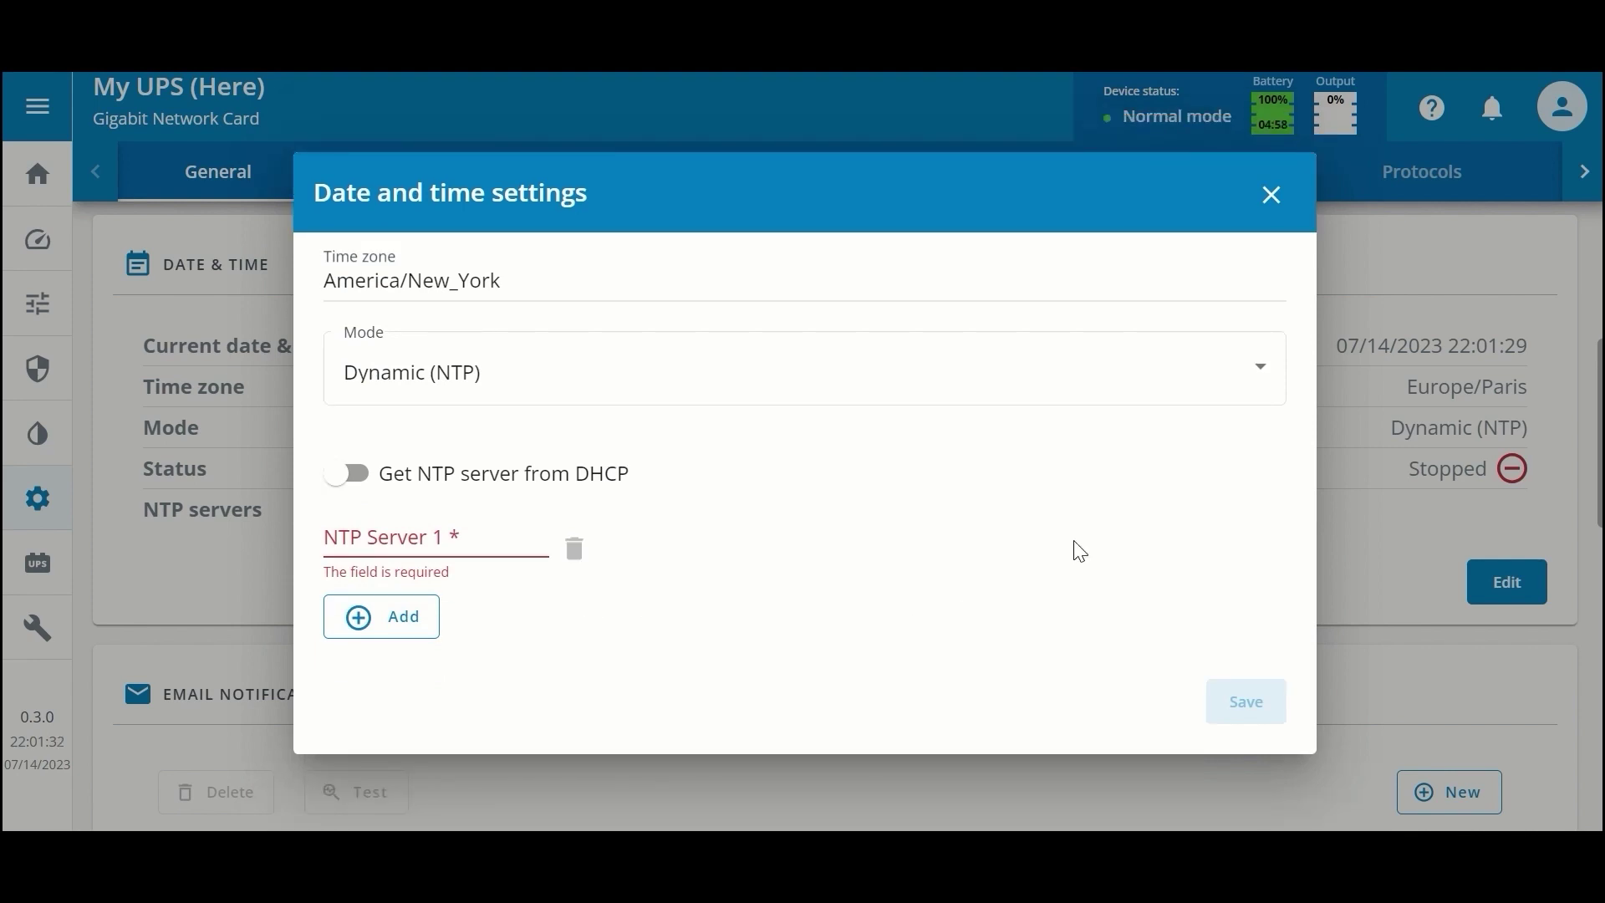
# Step: Close the date and time dialog without saving, then start a new email notification
pyautogui.click(1272, 198)
pyautogui.click(1184, 559)
pyautogui.scroll(-4, 836, 502)
pyautogui.scroll(-2, 837, 502)
pyautogui.click(1435, 377)
# Step: Set the new email notification's status to Active
pyautogui.click(372, 240)
pyautogui.click(753, 310)
pyautogui.click(746, 427)
pyautogui.click(469, 415)
# Step: Toggle scheduled reports on and back off, and switch on alarm notifications
pyautogui.click(459, 559)
pyautogui.click(751, 638)
pyautogui.click(454, 548)
pyautogui.click(436, 549)
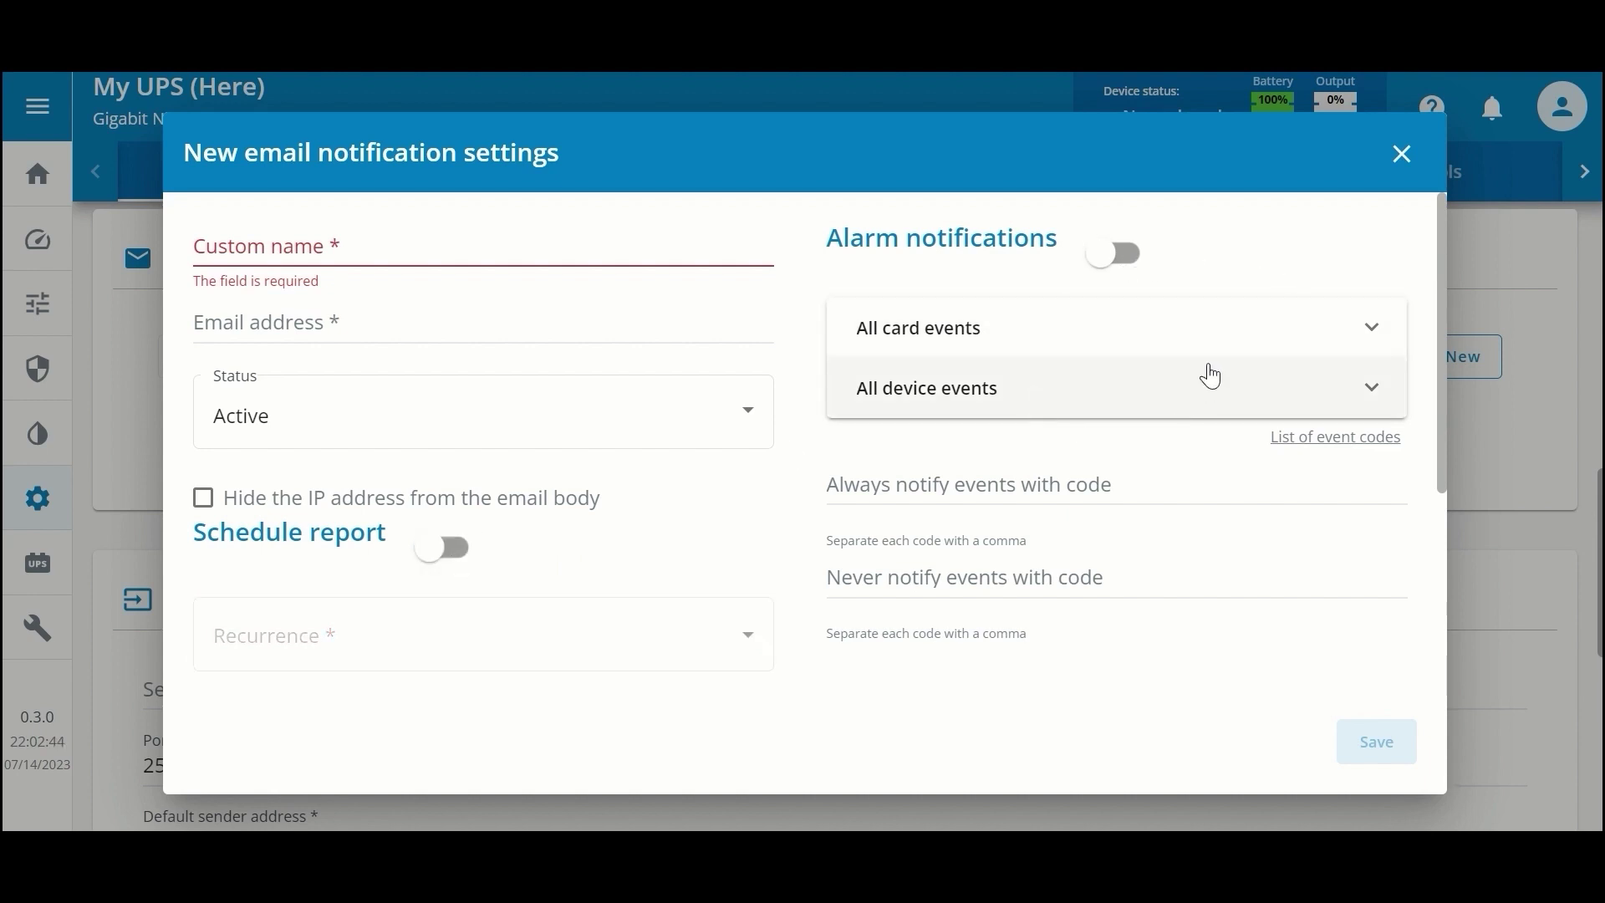
pyautogui.click(1127, 256)
# Step: Expand and collapse the All card events and All device events subscription options
pyautogui.click(1363, 341)
pyautogui.click(1377, 341)
pyautogui.click(1380, 399)
pyautogui.click(1379, 418)
# Step: Click the never-notify and always-notify event code fields, then close the unsaved form
pyautogui.click(997, 579)
pyautogui.click(999, 486)
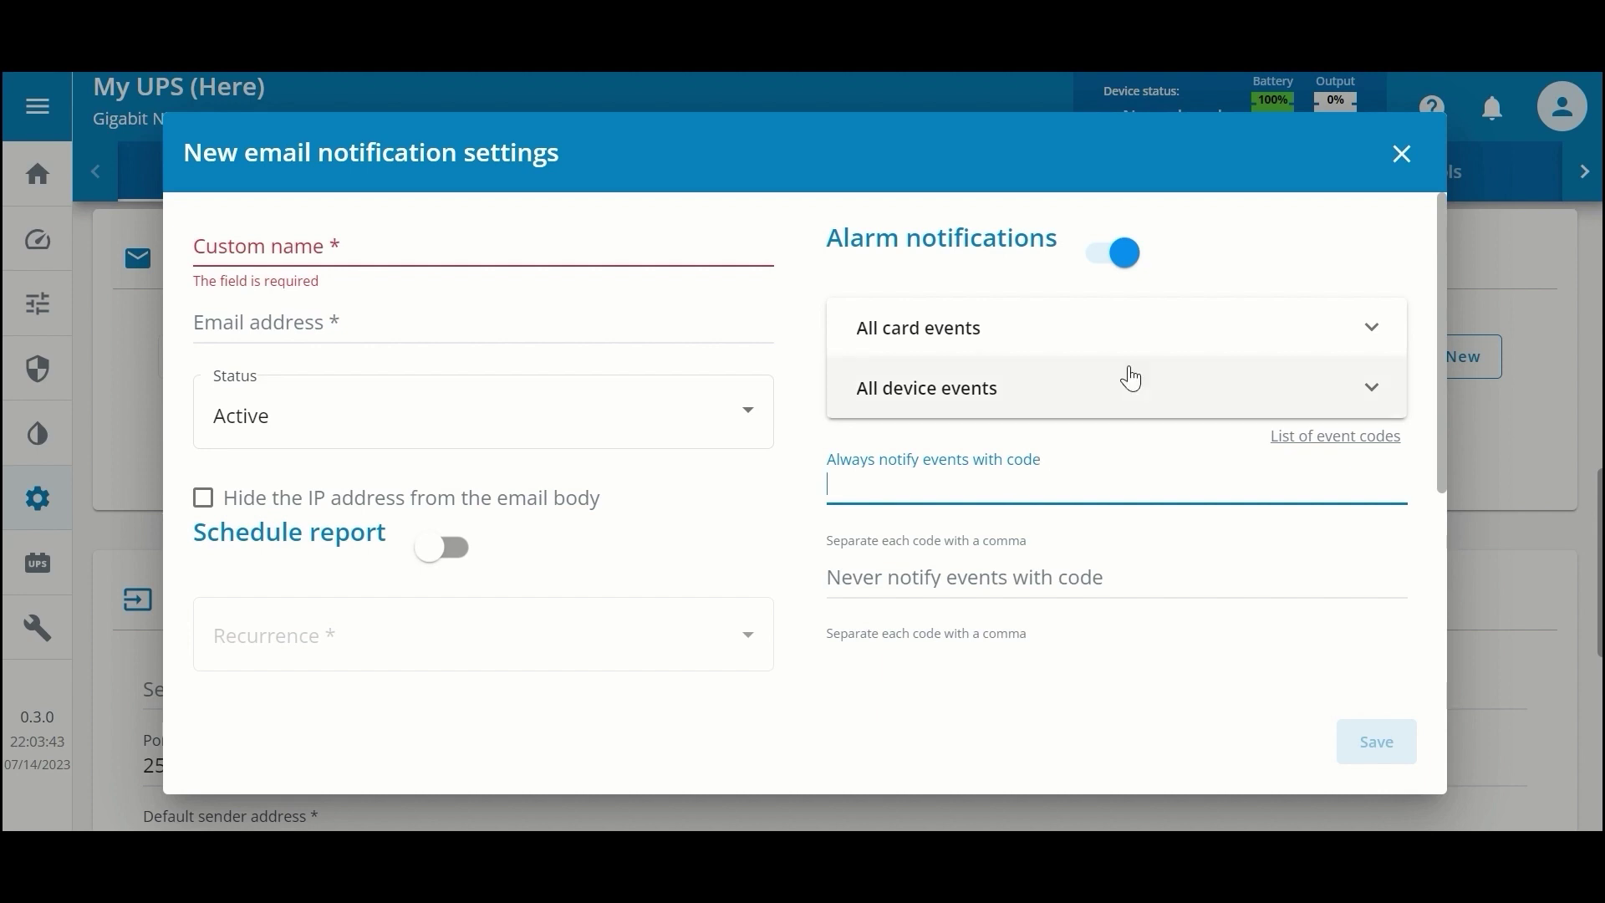
pyautogui.click(1404, 160)
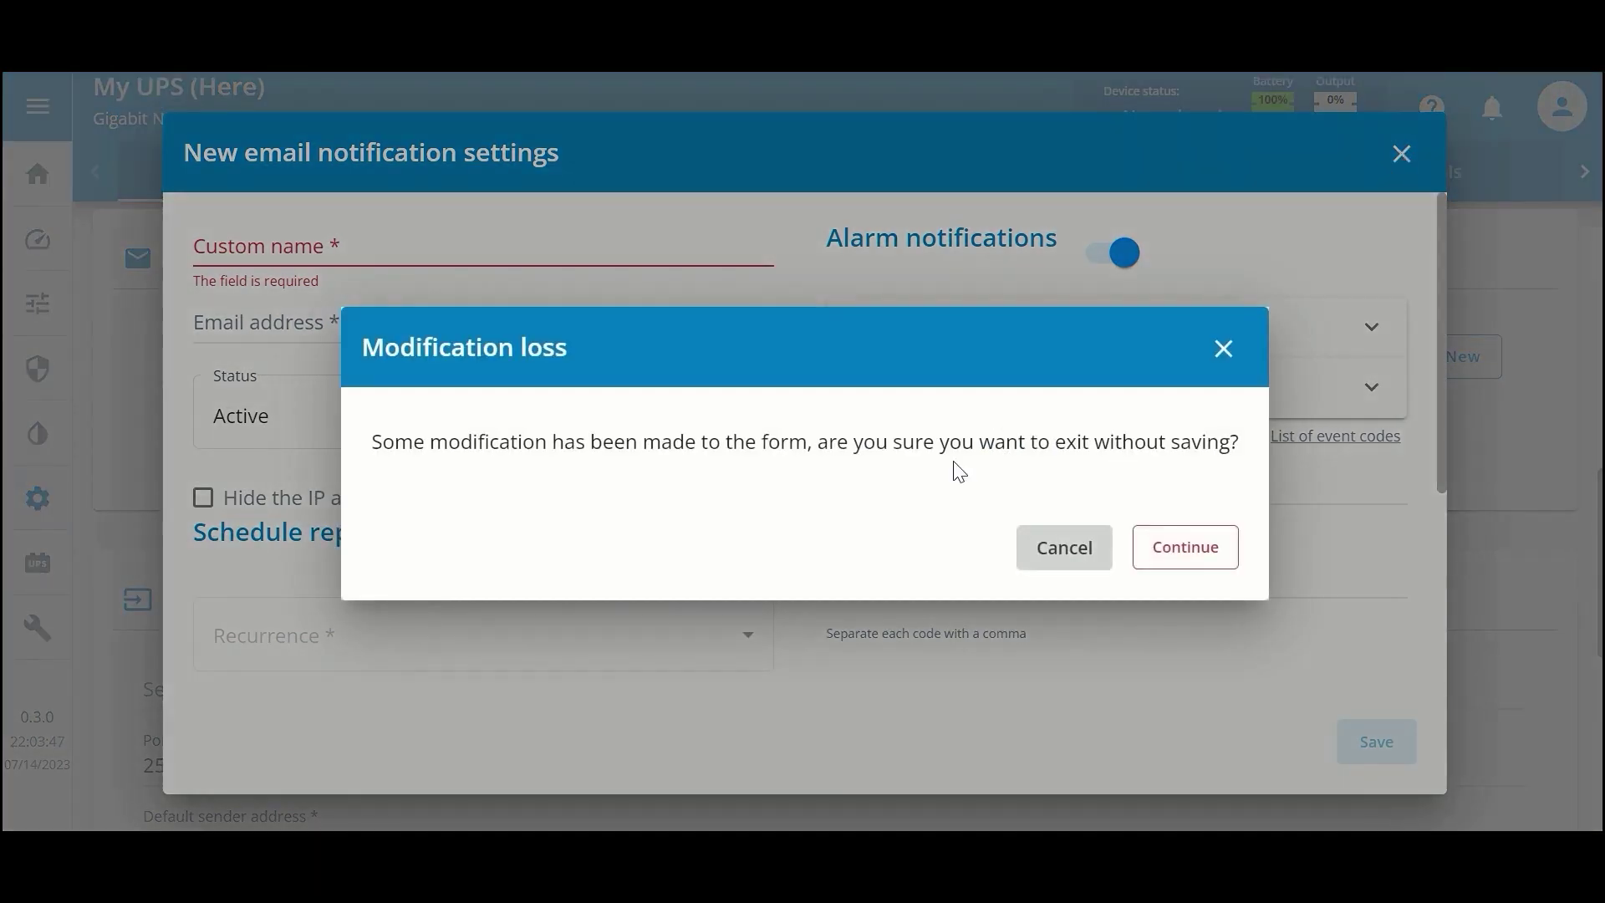